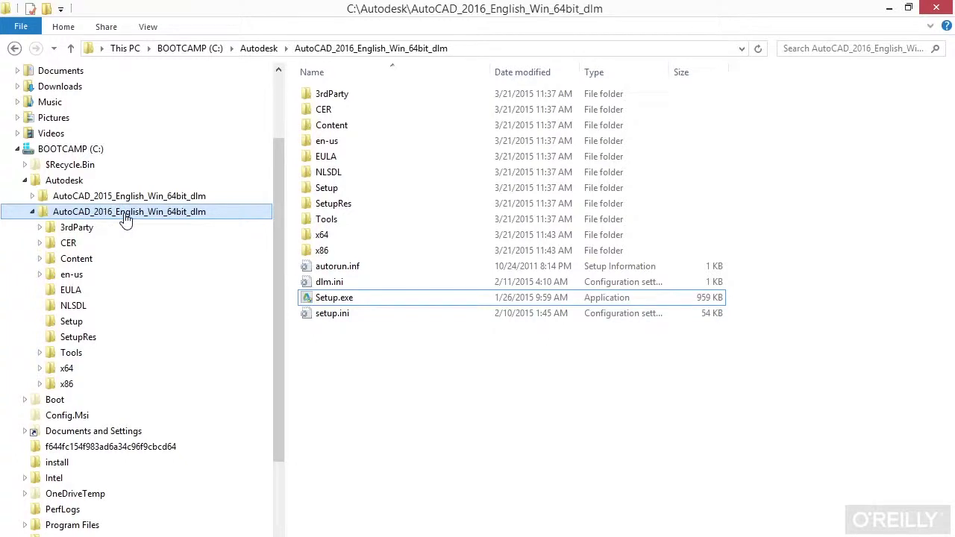
Step: Run Setup.exe from the AutoCAD_2016_English_Win_64bit_dlm installer folder
{"action": "left_click", "coordinate": [127, 216]}
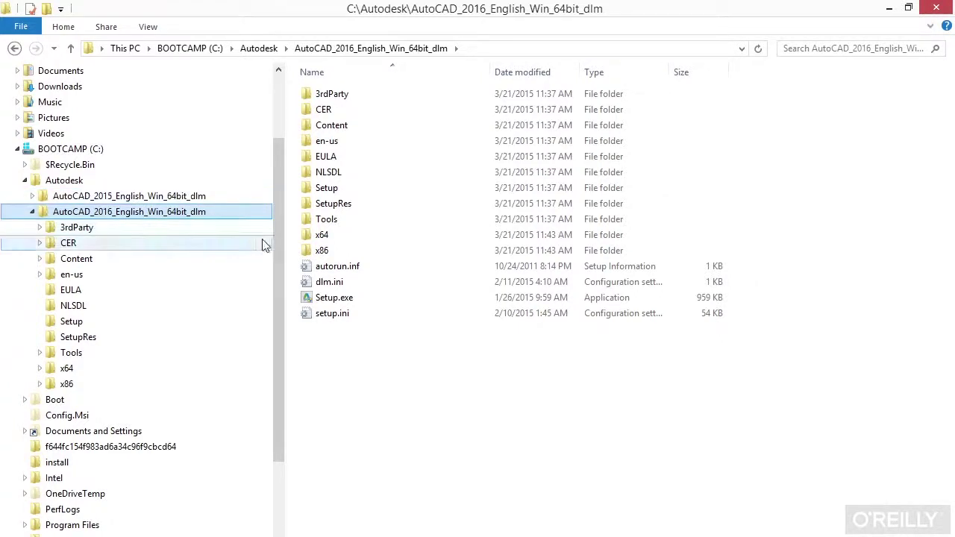
{"action": "left_click", "coordinate": [343, 303]}
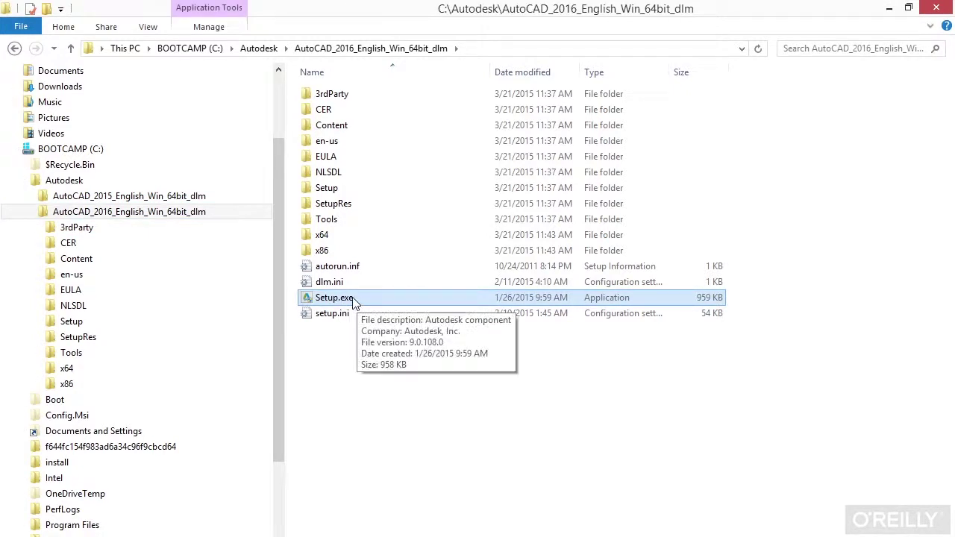
{"action": "double_click", "coordinate": [355, 301]}
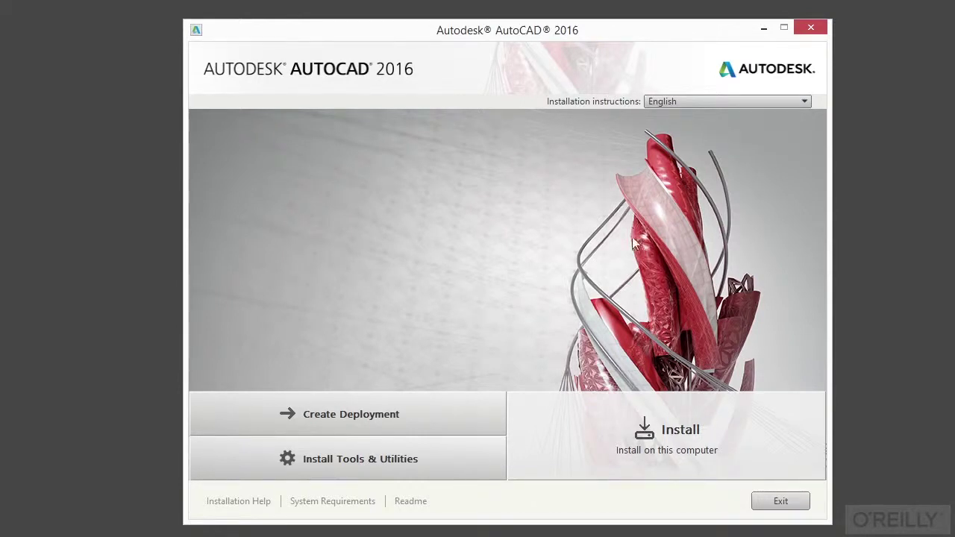
Step: Leave the installation instructions language set to English
{"action": "left_click", "coordinate": [754, 103]}
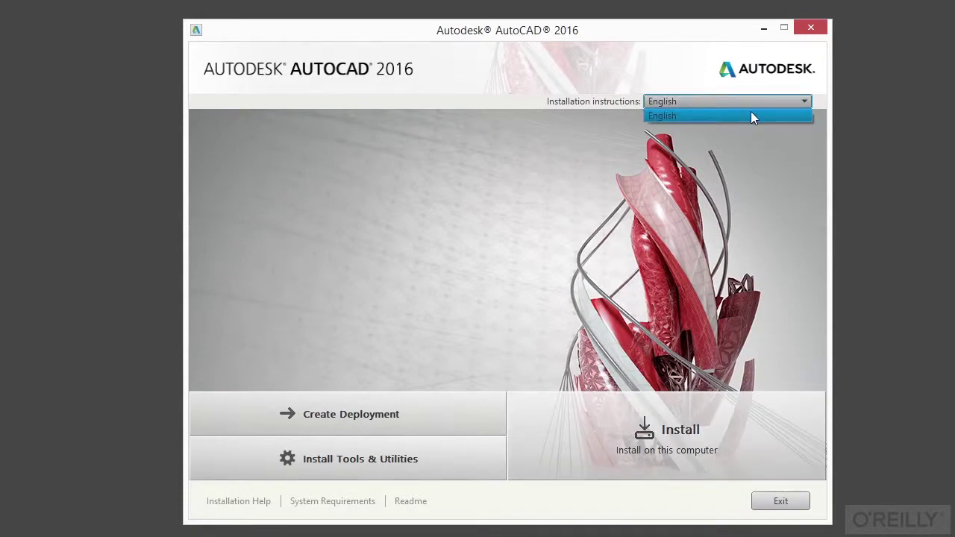
{"action": "left_click", "coordinate": [777, 102]}
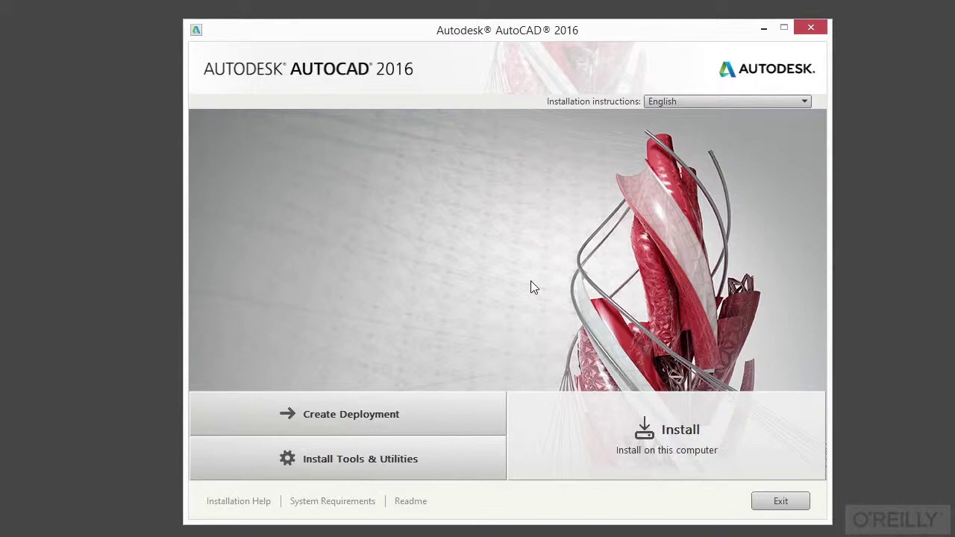
{"action": "left_click", "coordinate": [395, 461]}
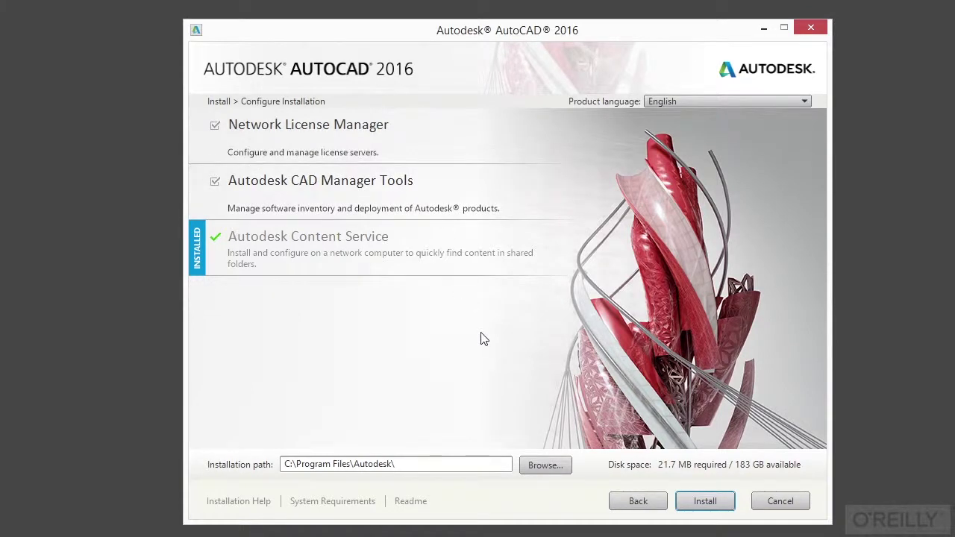
{"action": "left_click", "coordinate": [635, 505]}
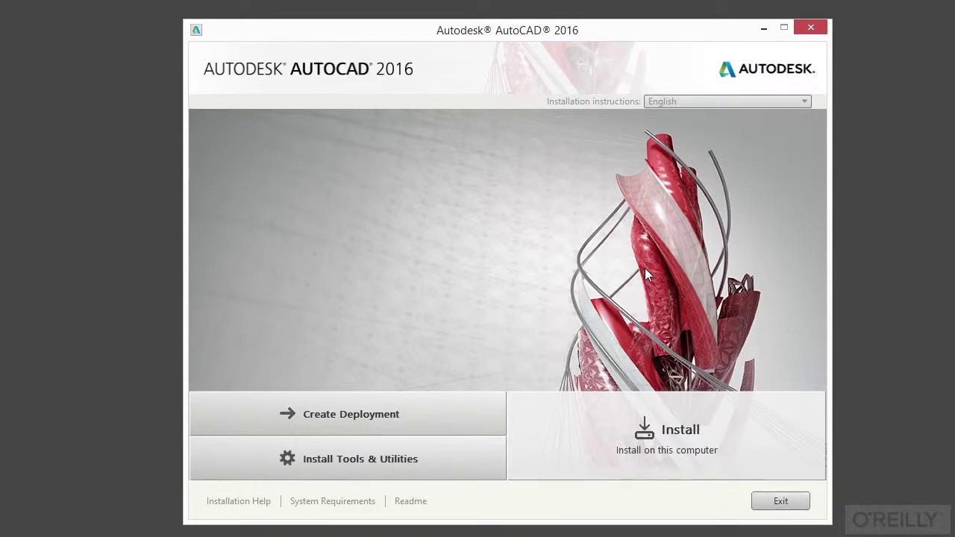
Step: Begin installing on this computer and accept the United States license agreement
{"action": "left_click", "coordinate": [722, 434]}
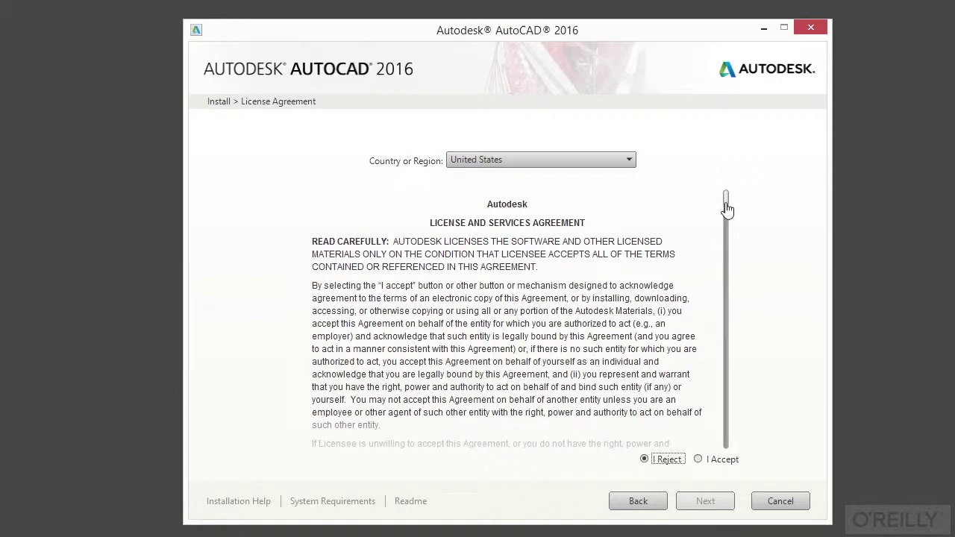
{"action": "left_click_drag", "start_coordinate": [726, 209], "coordinate": [731, 462]}
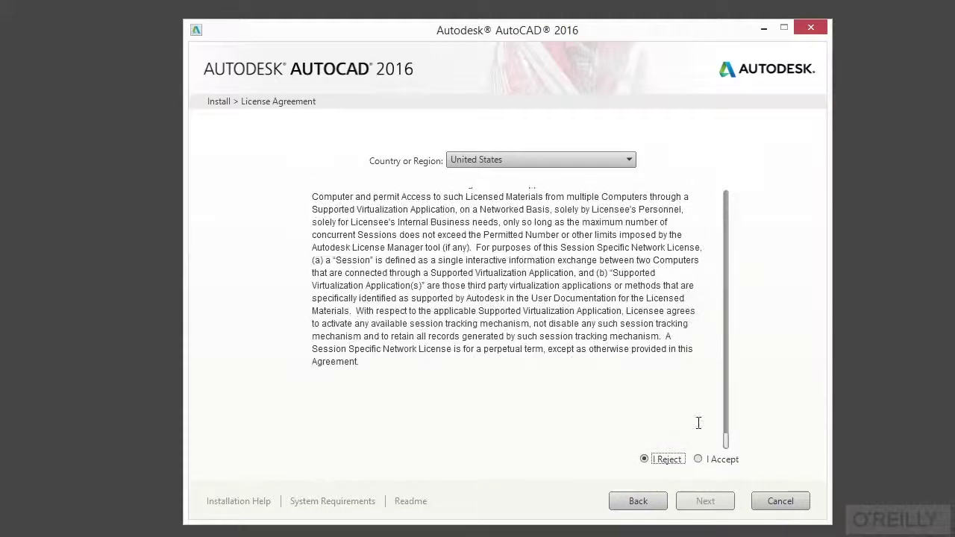
{"action": "left_click", "coordinate": [700, 461]}
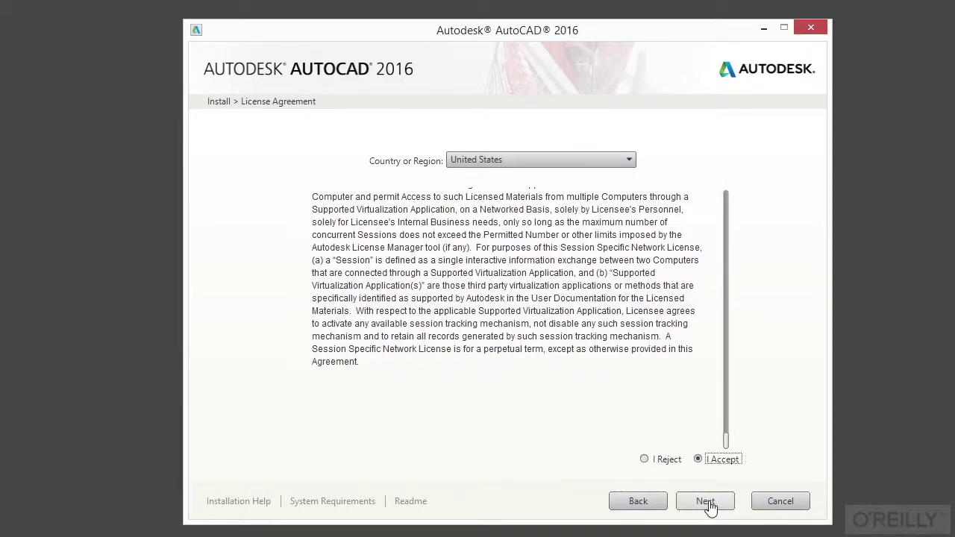
Step: On Product Information, choose English, a Stand-Alone license and the 30-day trial
{"action": "left_click", "coordinate": [707, 502]}
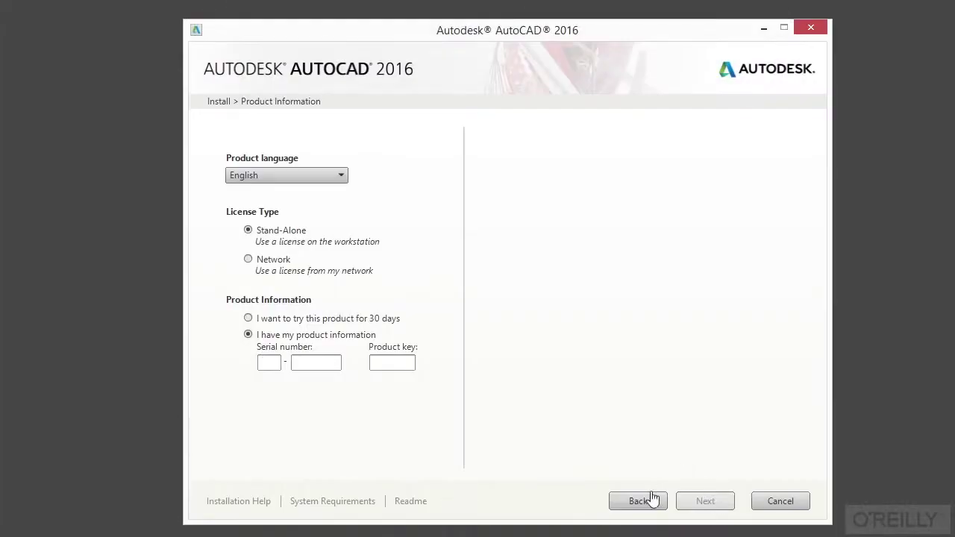
{"action": "left_click", "coordinate": [648, 502]}
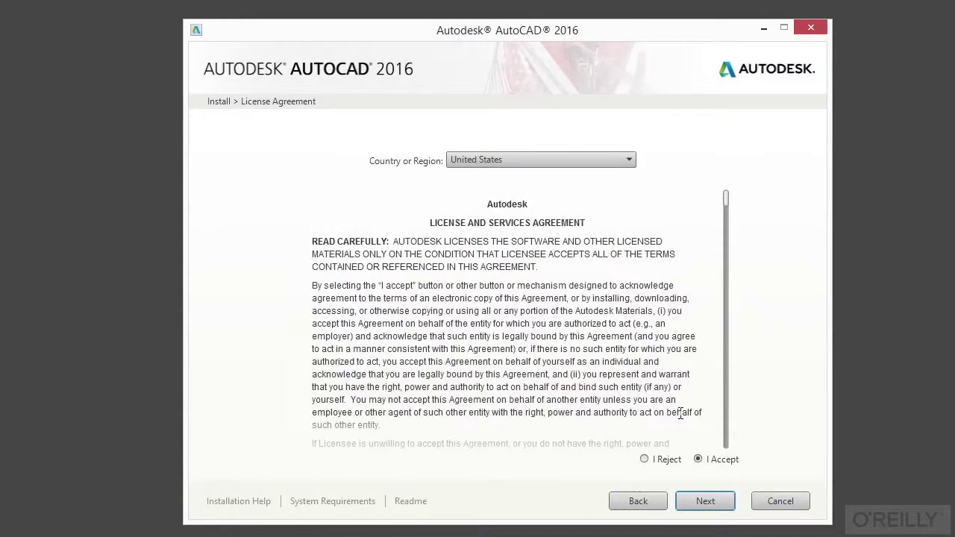
{"action": "left_click", "coordinate": [705, 502]}
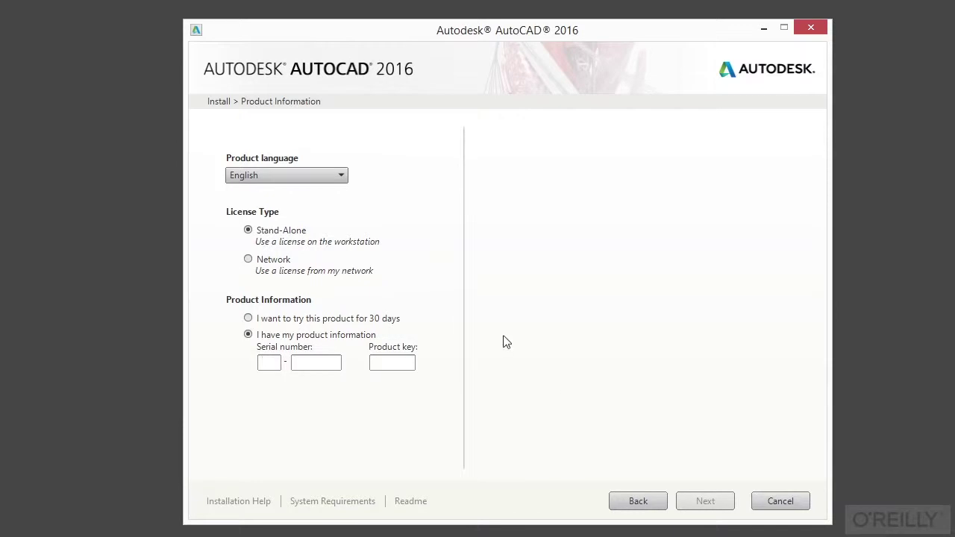
{"action": "left_click", "coordinate": [282, 174]}
{"action": "left_click", "coordinate": [287, 191]}
{"action": "left_click", "coordinate": [276, 262]}
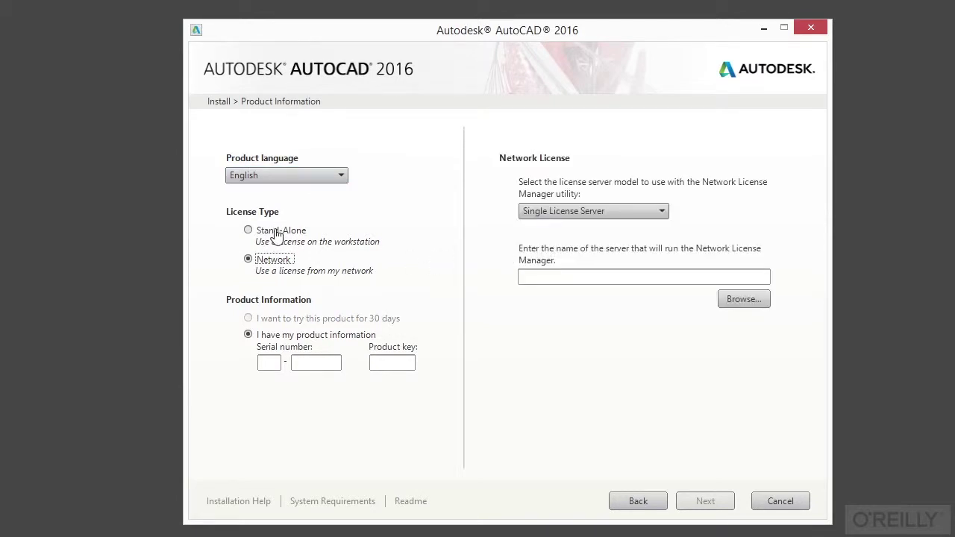
{"action": "left_click", "coordinate": [278, 233]}
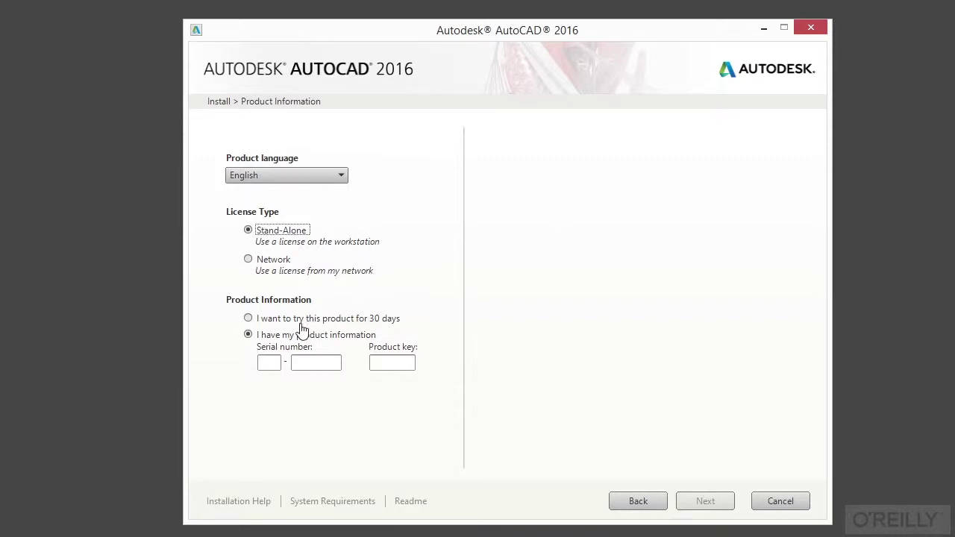
{"action": "left_click", "coordinate": [262, 319]}
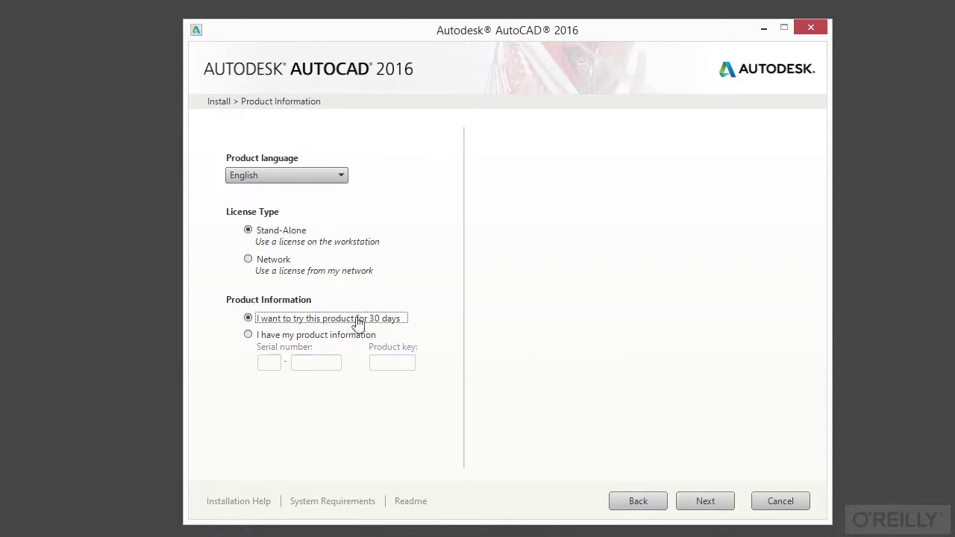
Step: Confirm the 30-day trial option and advance to the Configure Installation page
{"action": "left_click", "coordinate": [248, 335]}
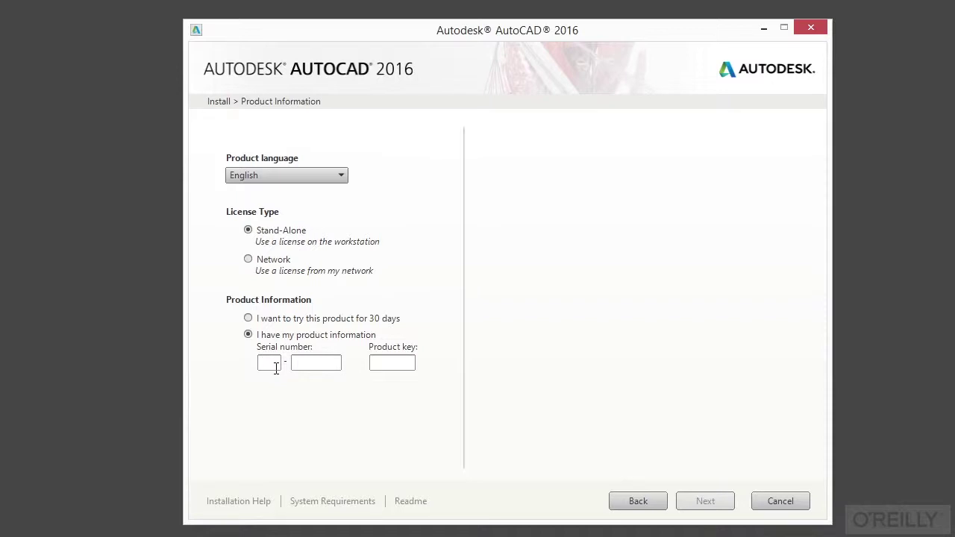
{"action": "left_click", "coordinate": [257, 322]}
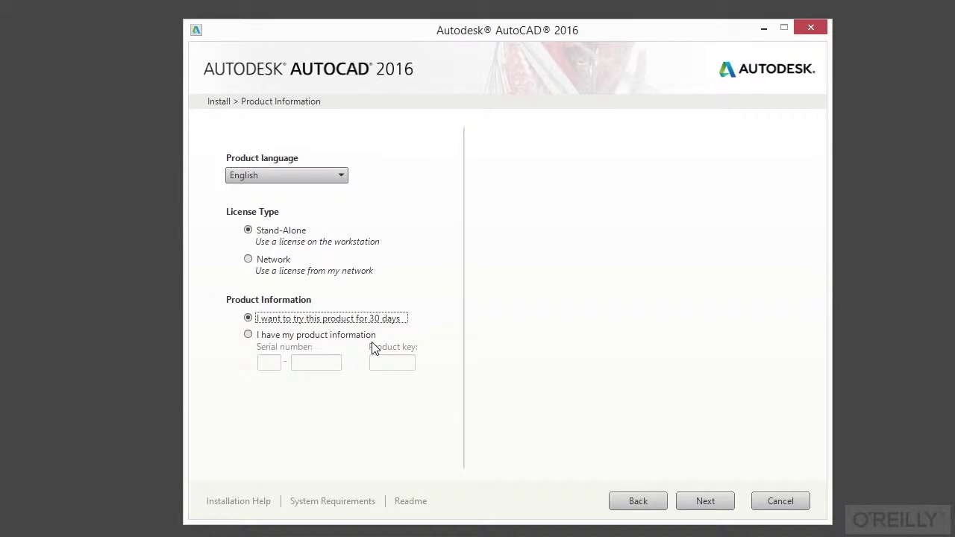
{"action": "left_click", "coordinate": [706, 502]}
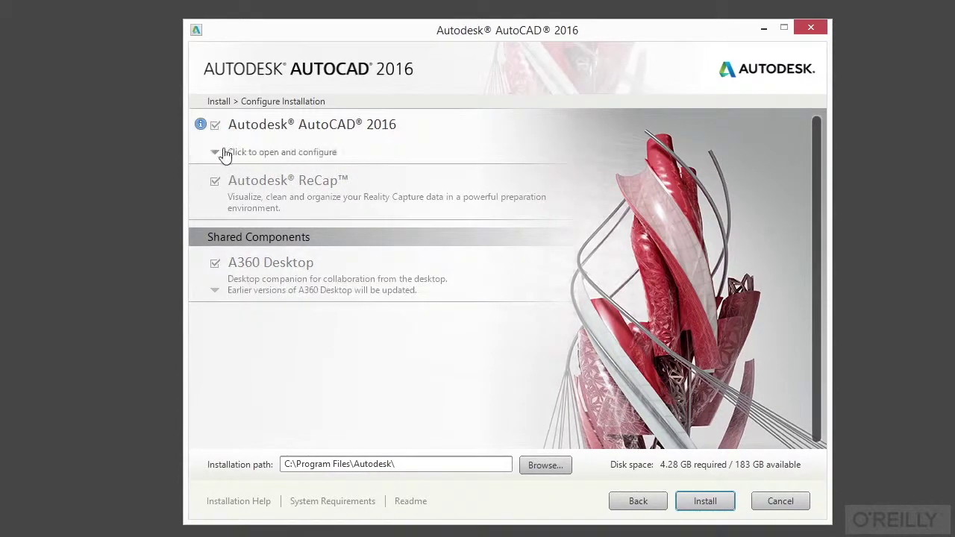
Step: Keep AutoCAD 2016 included and expand its component and installation-type settings
{"action": "mouse_move", "coordinate": [200, 127]}
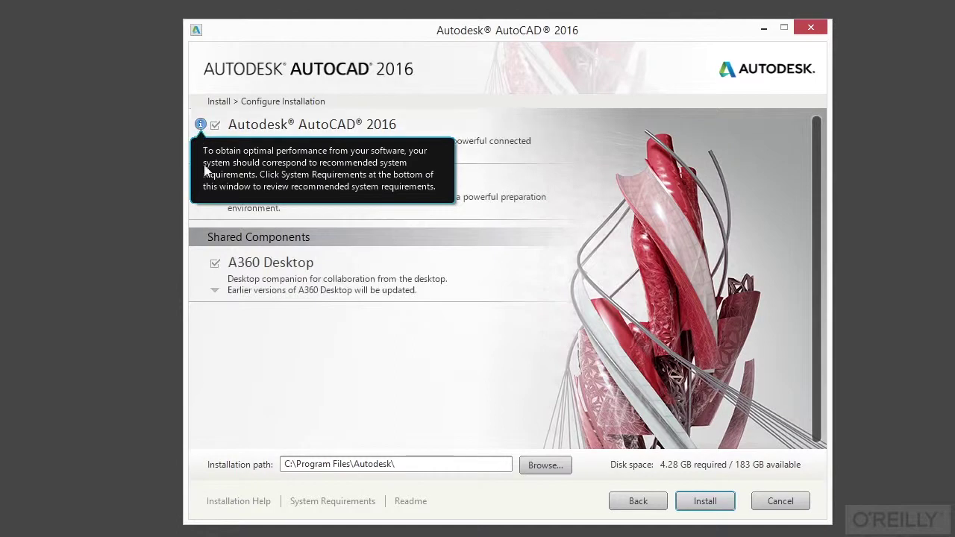
{"action": "left_click", "coordinate": [214, 126]}
{"action": "left_click", "coordinate": [214, 126]}
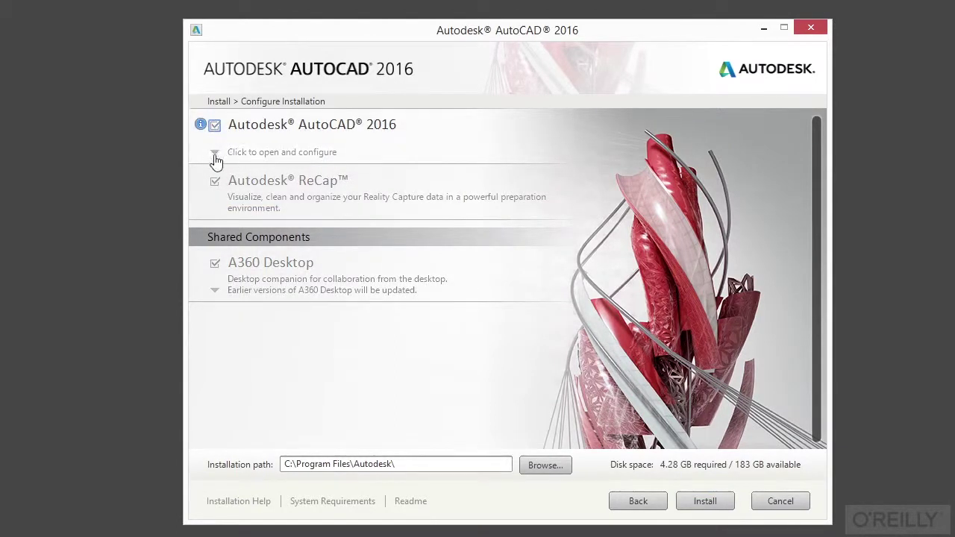
{"action": "left_click", "coordinate": [215, 154]}
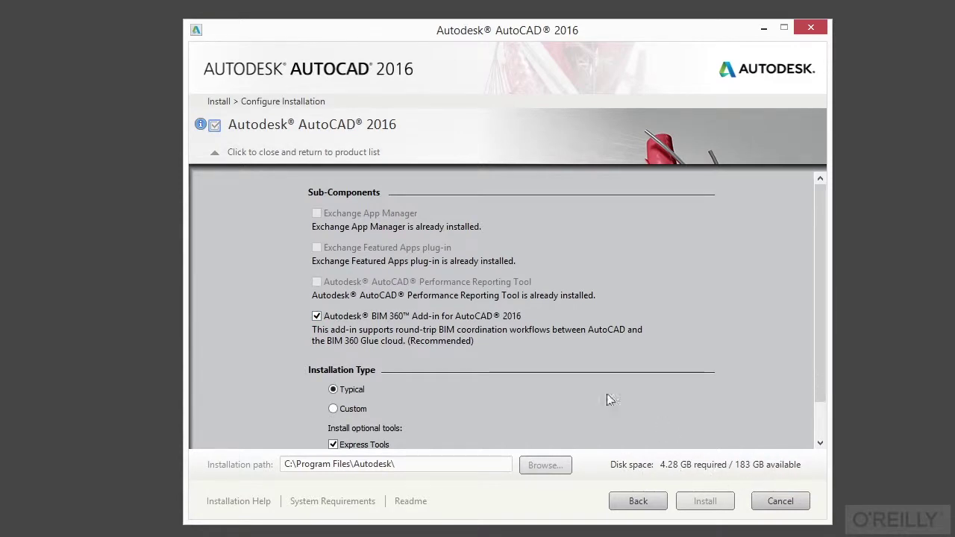
Step: Switch AutoCAD 2016 to a Custom installation with all features selected
{"action": "scroll", "coordinate": [325, 300], "scroll_direction": "down", "scroll_amount": 1}
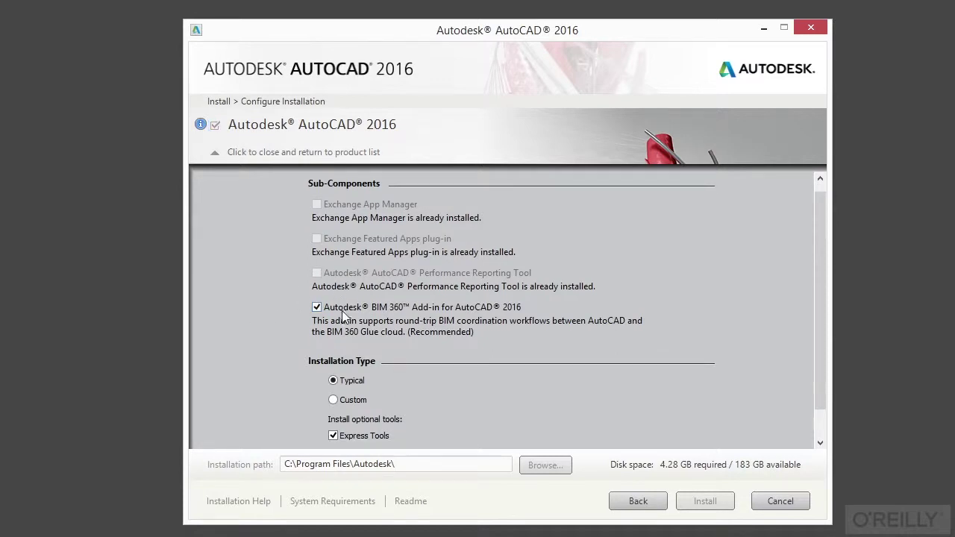
{"action": "left_click", "coordinate": [332, 401]}
{"action": "scroll", "coordinate": [261, 368], "scroll_direction": "down", "scroll_amount": 1}
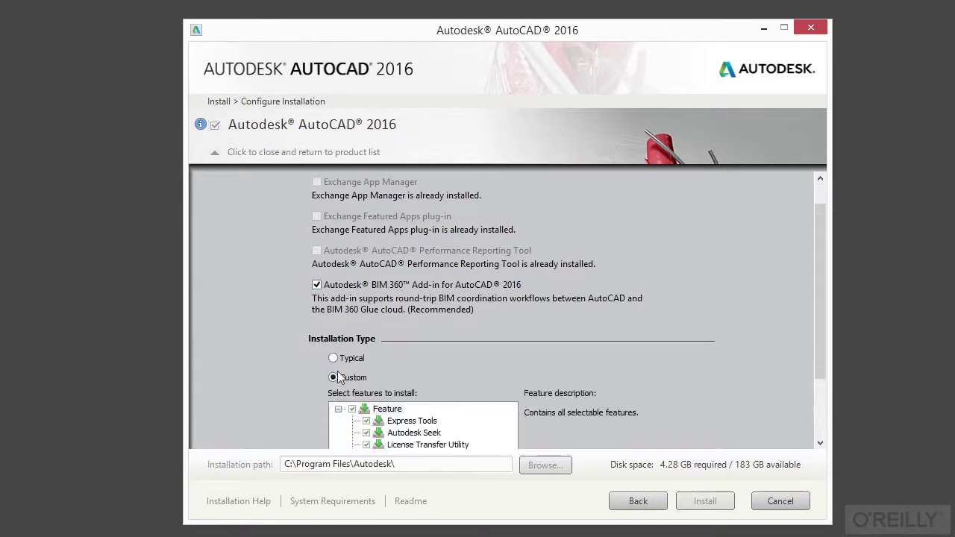
{"action": "scroll", "coordinate": [290, 371], "scroll_direction": "down", "scroll_amount": 2}
{"action": "left_click", "coordinate": [352, 353]}
{"action": "left_click", "coordinate": [351, 353]}
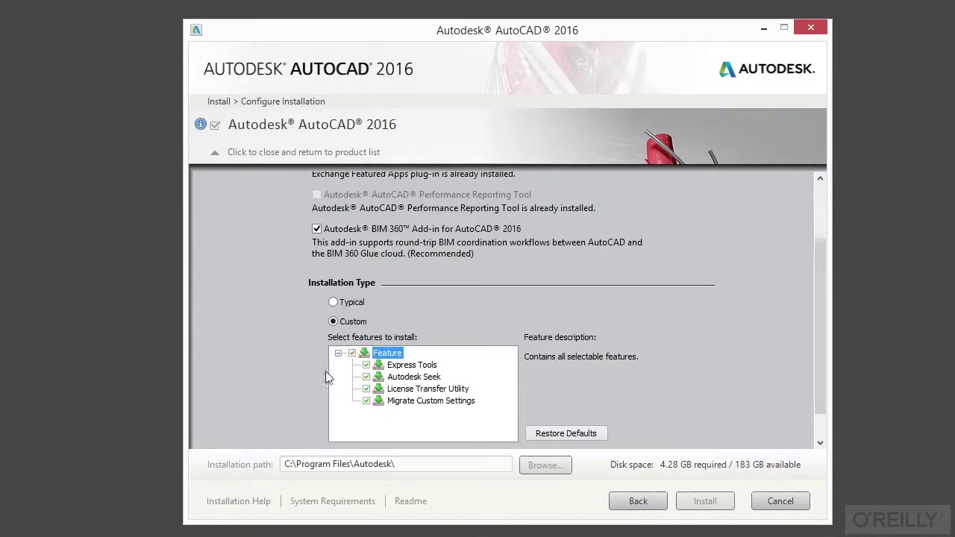
{"action": "left_click", "coordinate": [351, 302]}
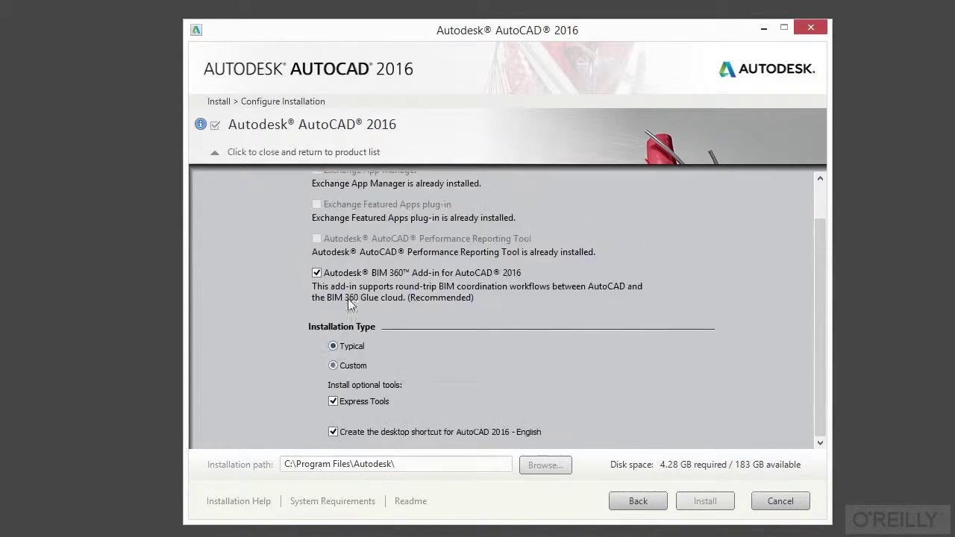
{"action": "left_click", "coordinate": [348, 369]}
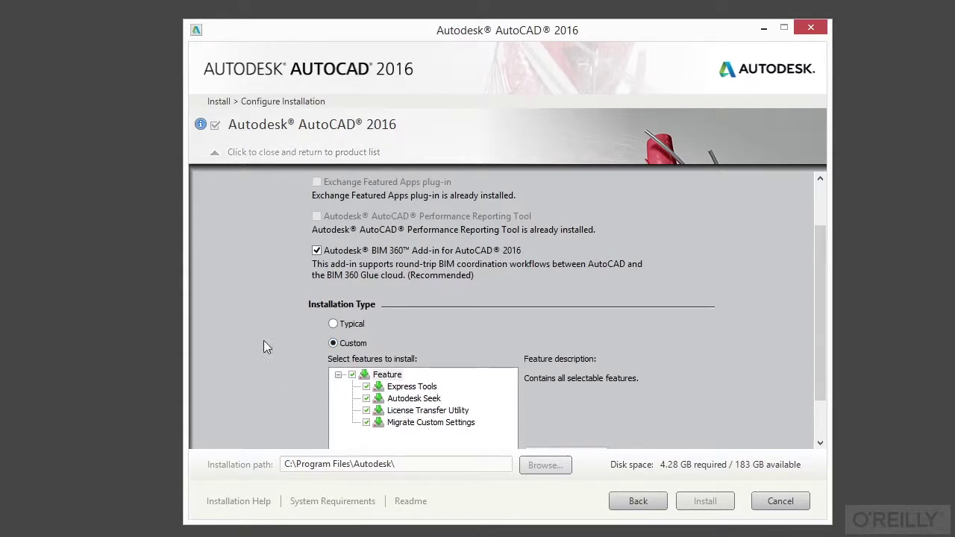
Step: Review the Custom feature tree and return to the product list
{"action": "scroll", "coordinate": [268, 345], "scroll_direction": "down", "scroll_amount": 1}
{"action": "scroll", "coordinate": [421, 347], "scroll_direction": "down", "scroll_amount": 1}
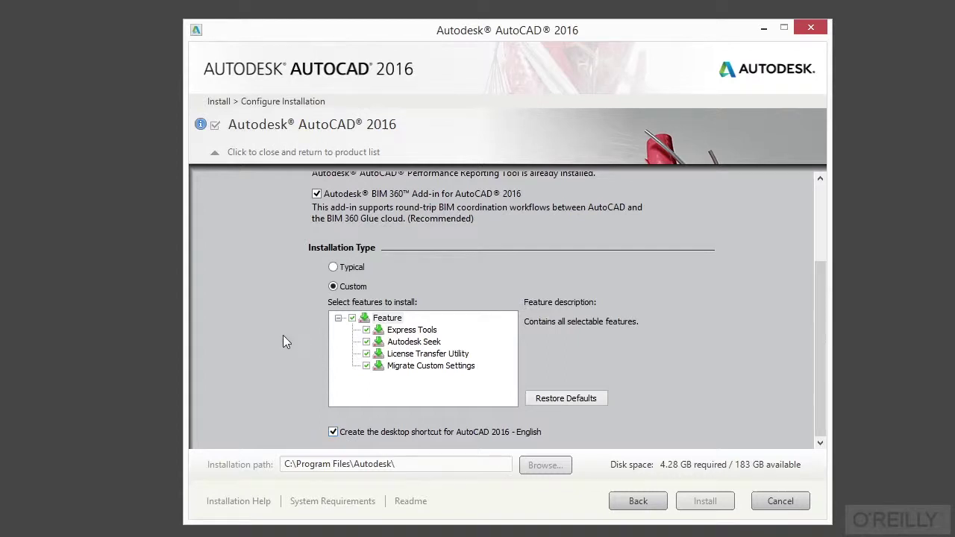
{"action": "scroll", "coordinate": [283, 348], "scroll_direction": "up", "scroll_amount": 4}
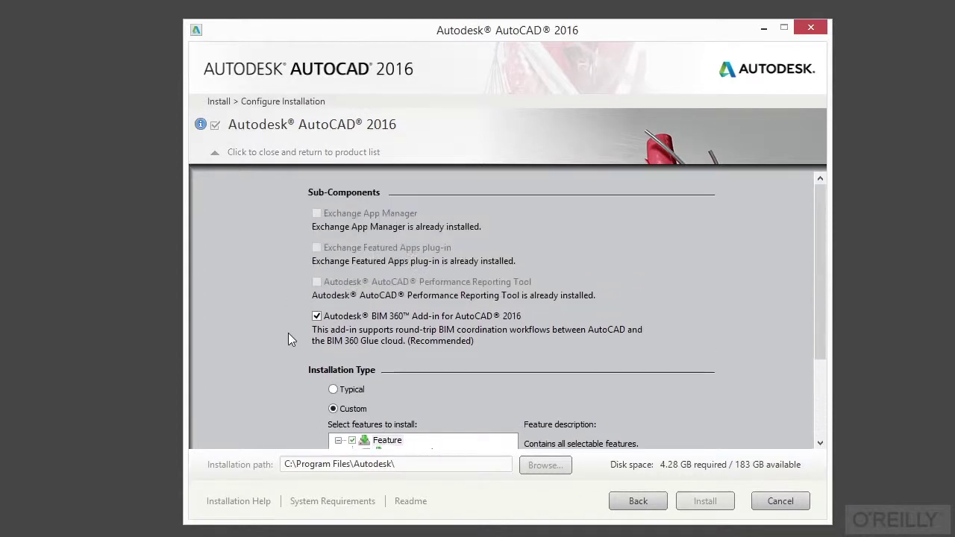
{"action": "scroll", "coordinate": [300, 279], "scroll_direction": "down", "scroll_amount": 1}
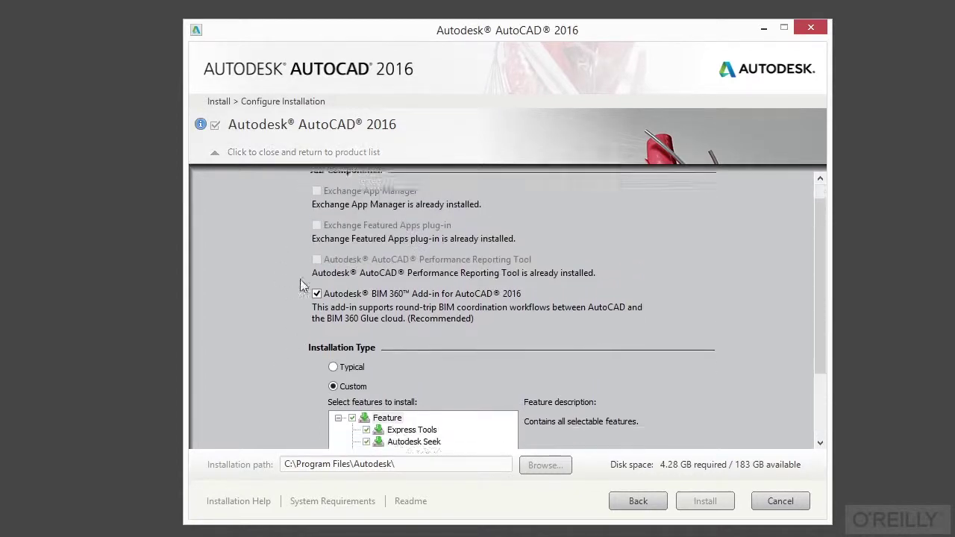
{"action": "left_click", "coordinate": [217, 155]}
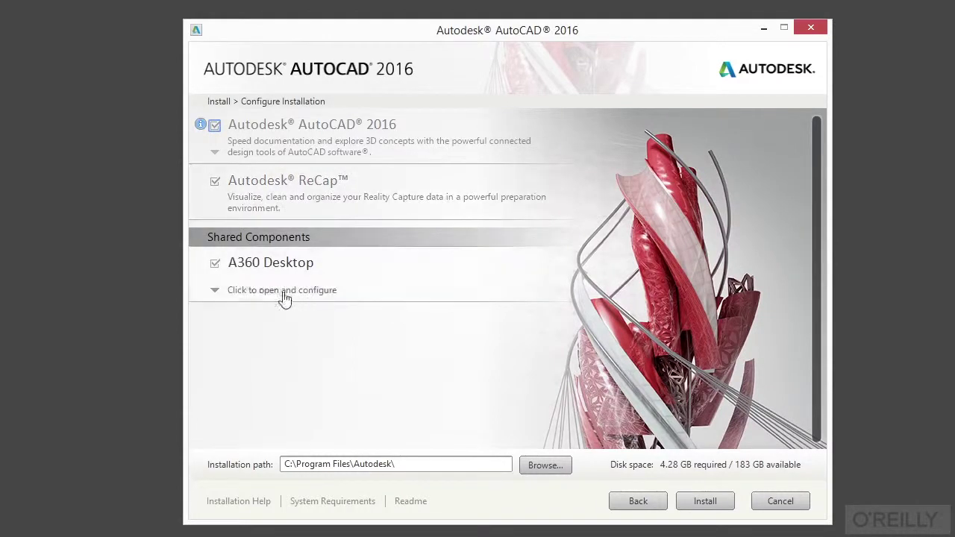
{"action": "left_click", "coordinate": [224, 292]}
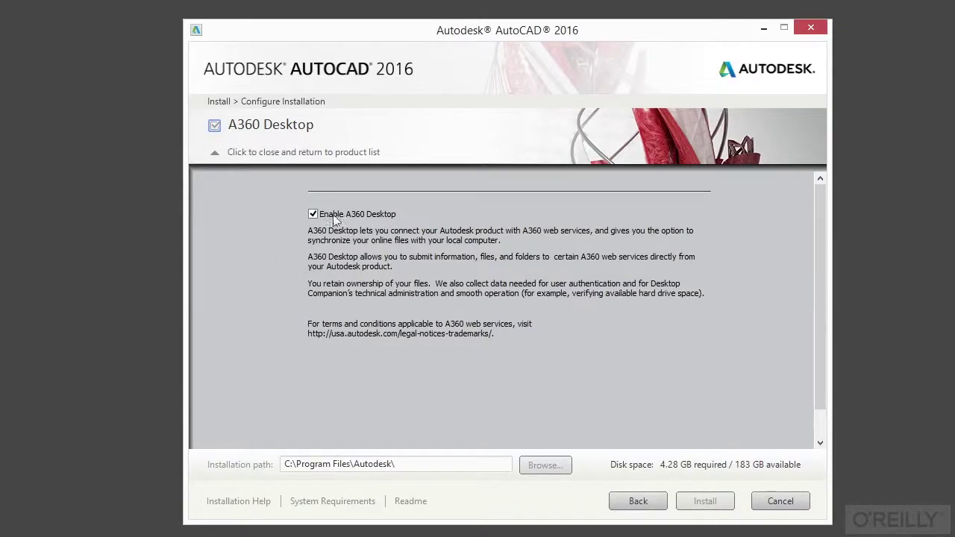
{"action": "left_click", "coordinate": [212, 160]}
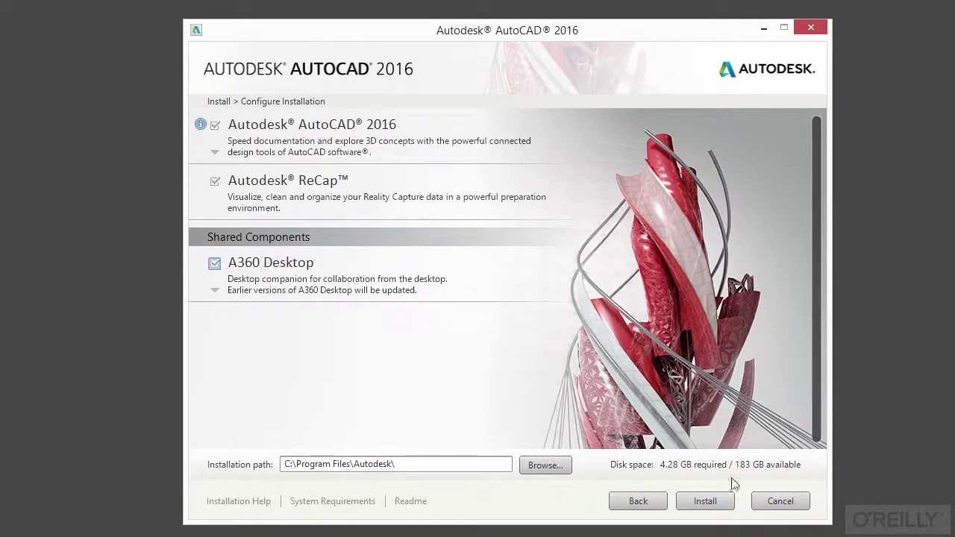
Step: Start installing AutoCAD 2016, ReCap and A360 Desktop
{"action": "left_click", "coordinate": [715, 504]}
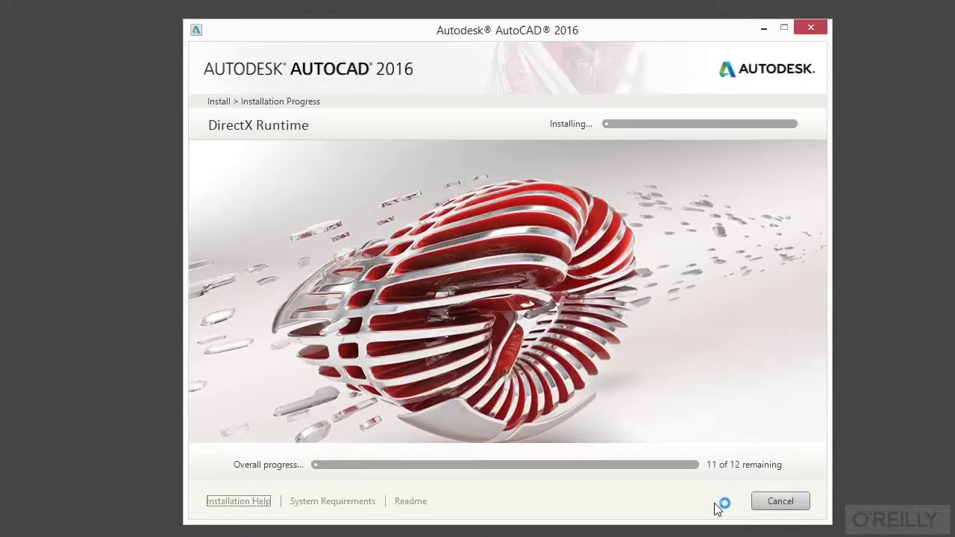